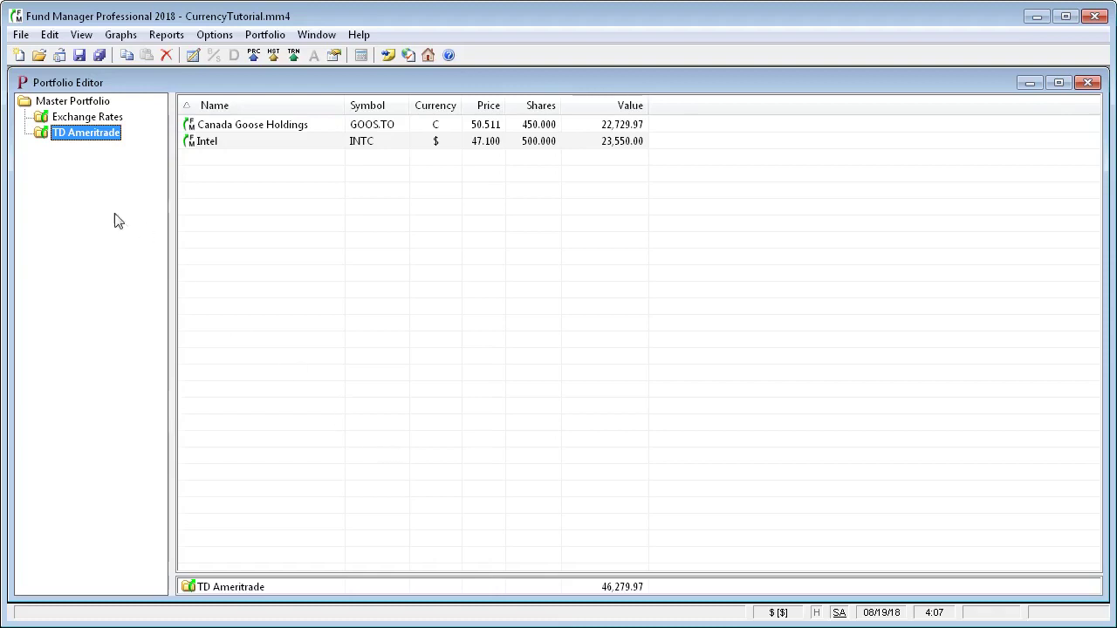
Look through the Exchange Rates and TD Ameritrade sub-portfolios and the two holdings in TD Ameritrade.
left_click(87, 117)
left_click(88, 135)
left_click(242, 125)
left_click(242, 141)
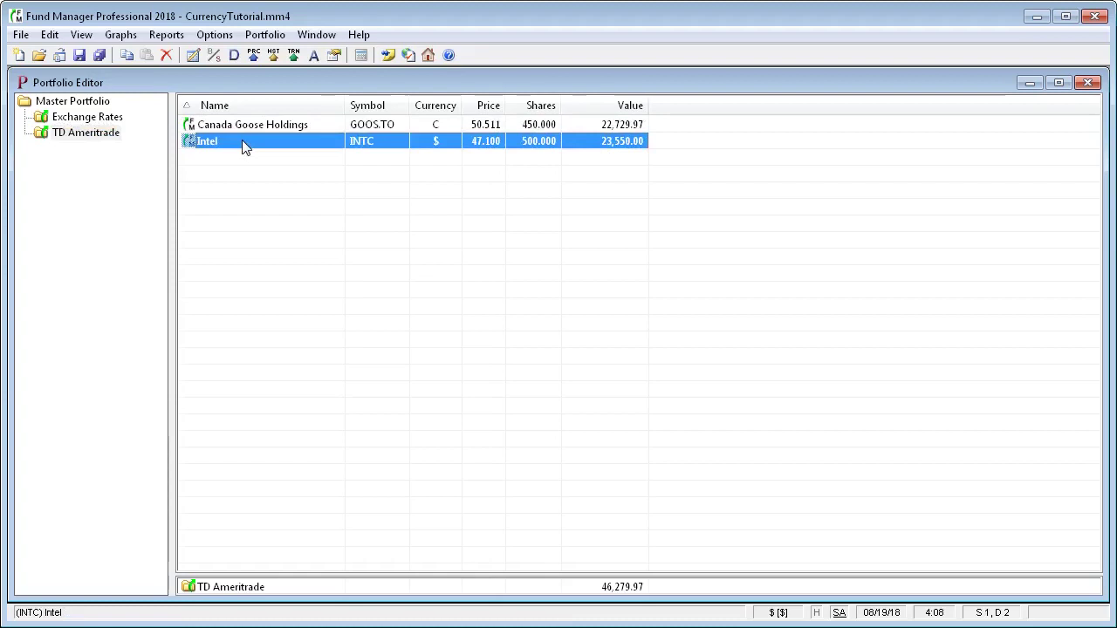
Check the currency assigned to Canada Goose Holdings in its investment properties, and close them without changes.
left_click(249, 125)
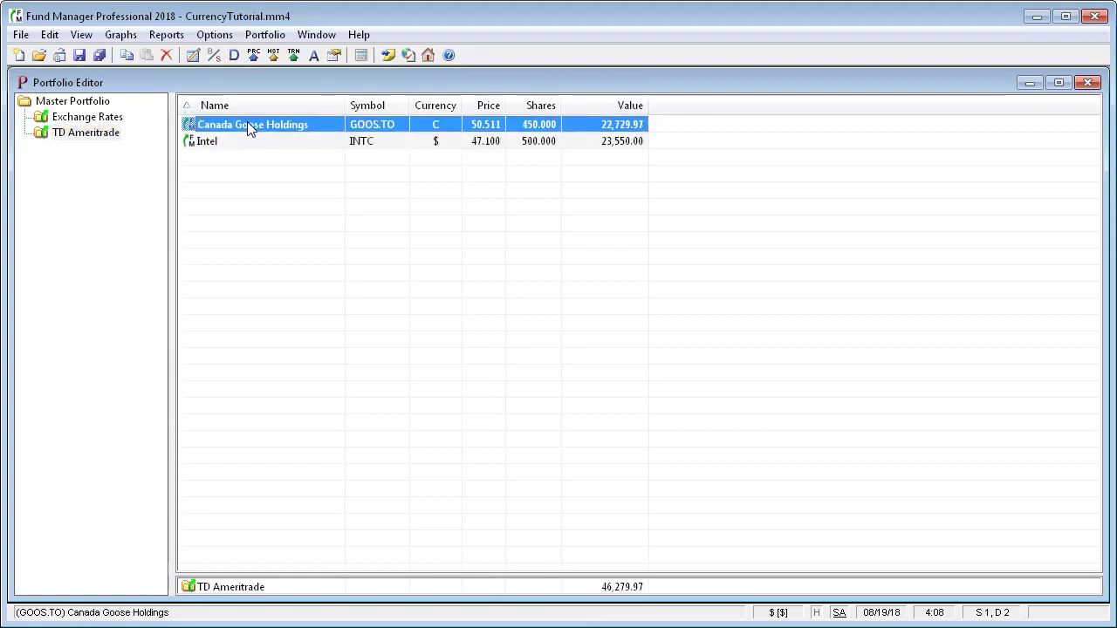
right_click(250, 126)
left_click(319, 343)
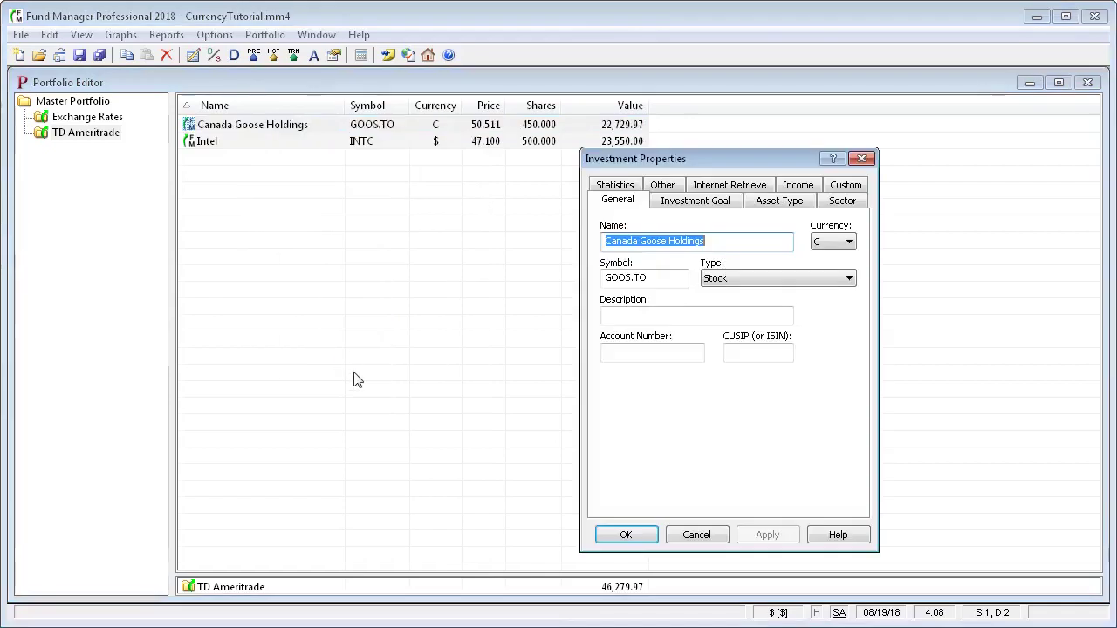
left_click(701, 536)
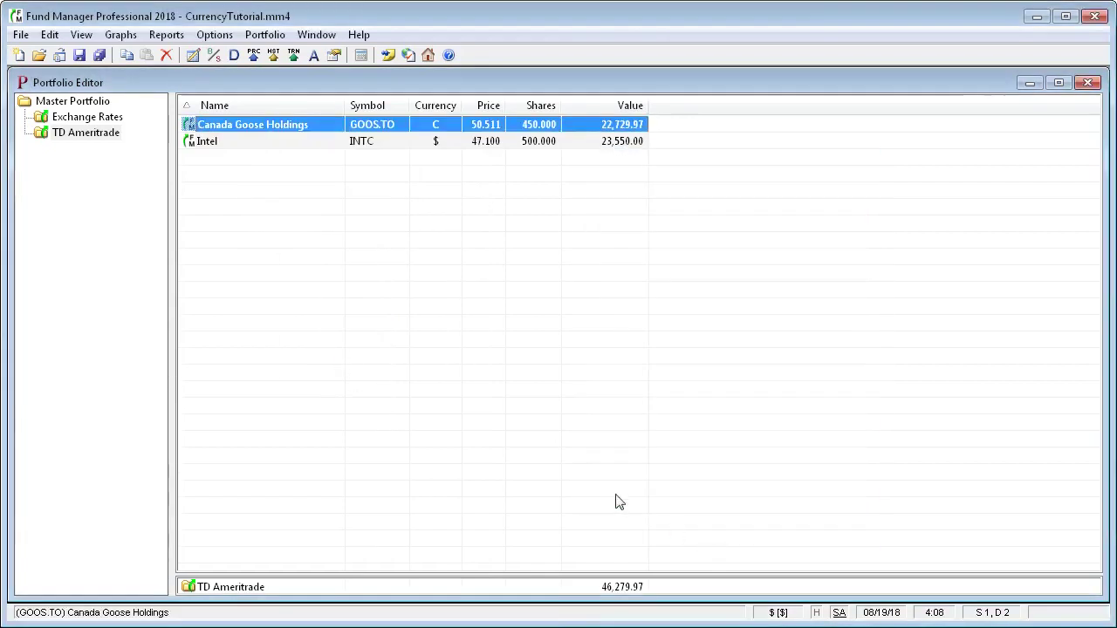
Show the Exchange Rates sub-portfolio and inspect the default currency and Currency 4's exchange rate source in the Currency Settings, leaving without saving.
left_click(96, 123)
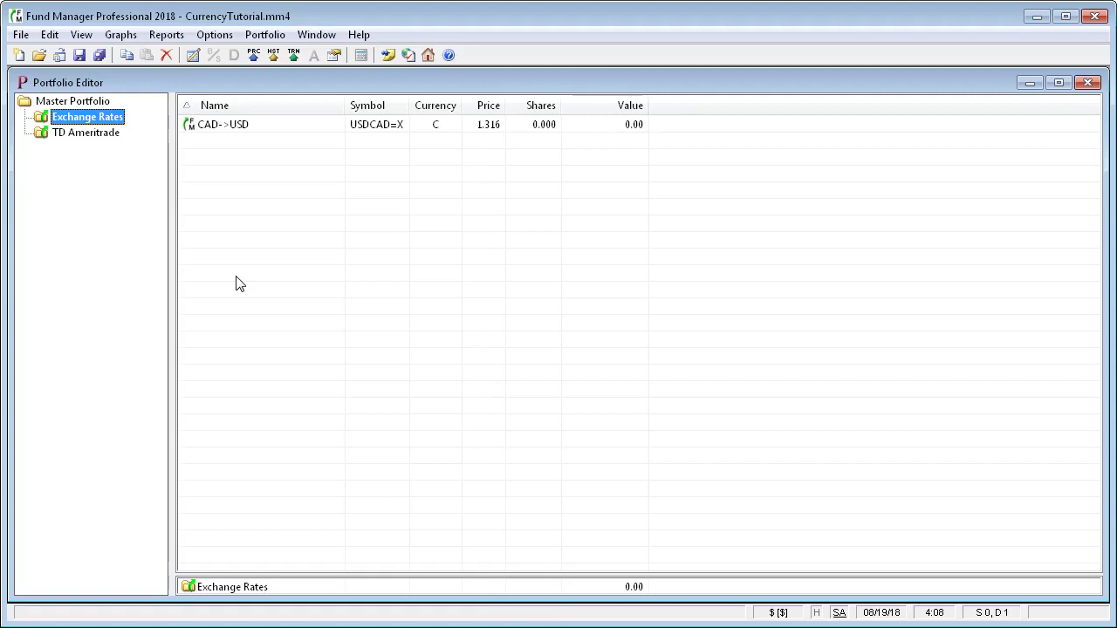
left_click(218, 39)
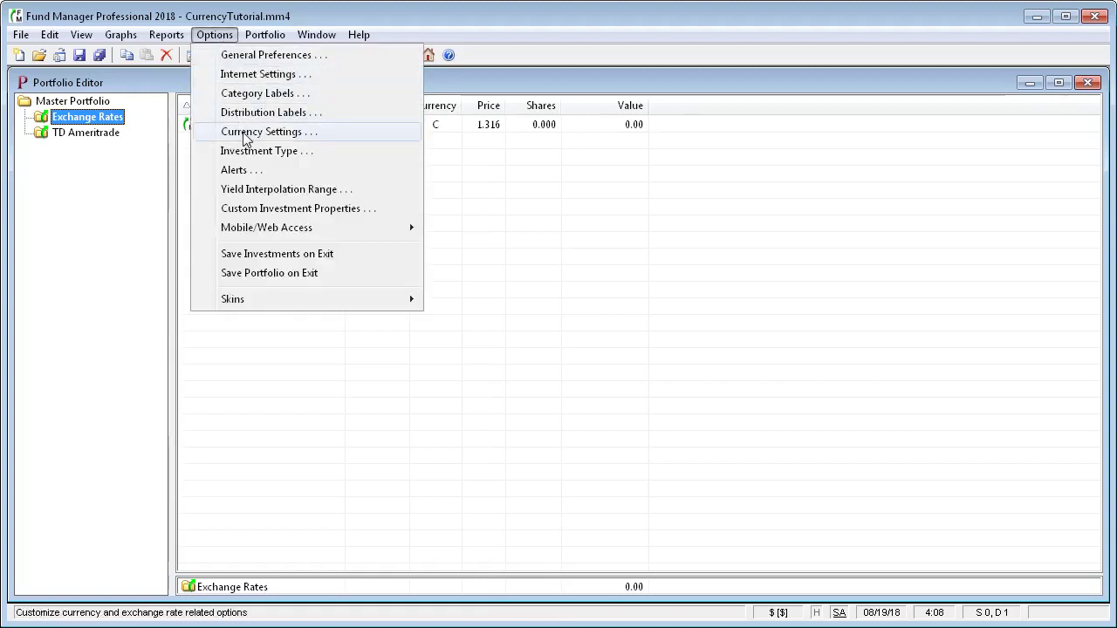
left_click(271, 136)
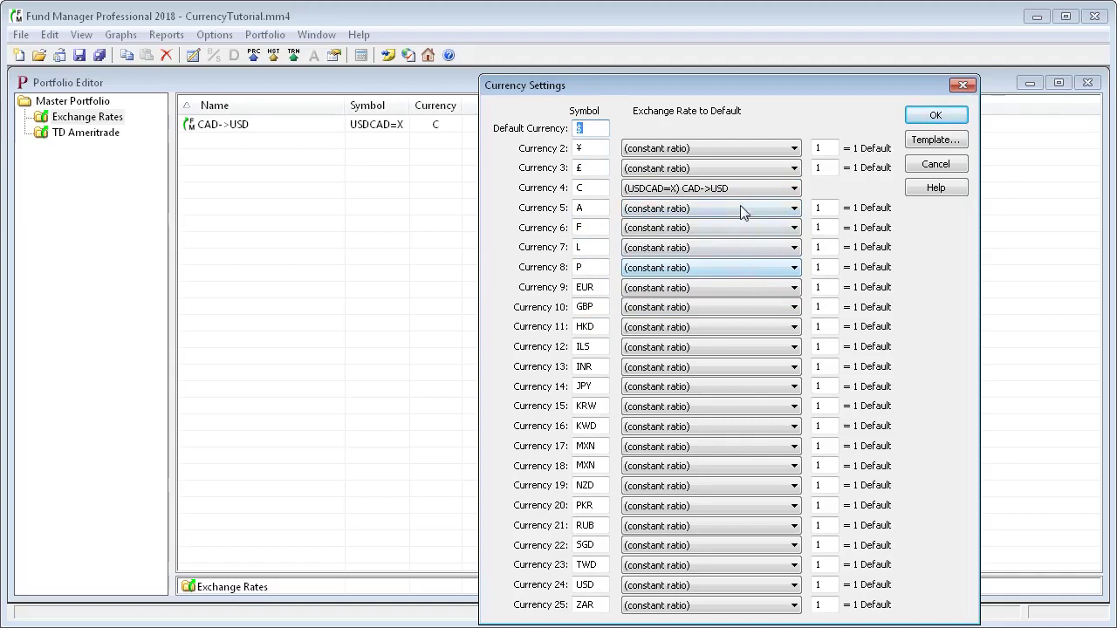
left_click(794, 191)
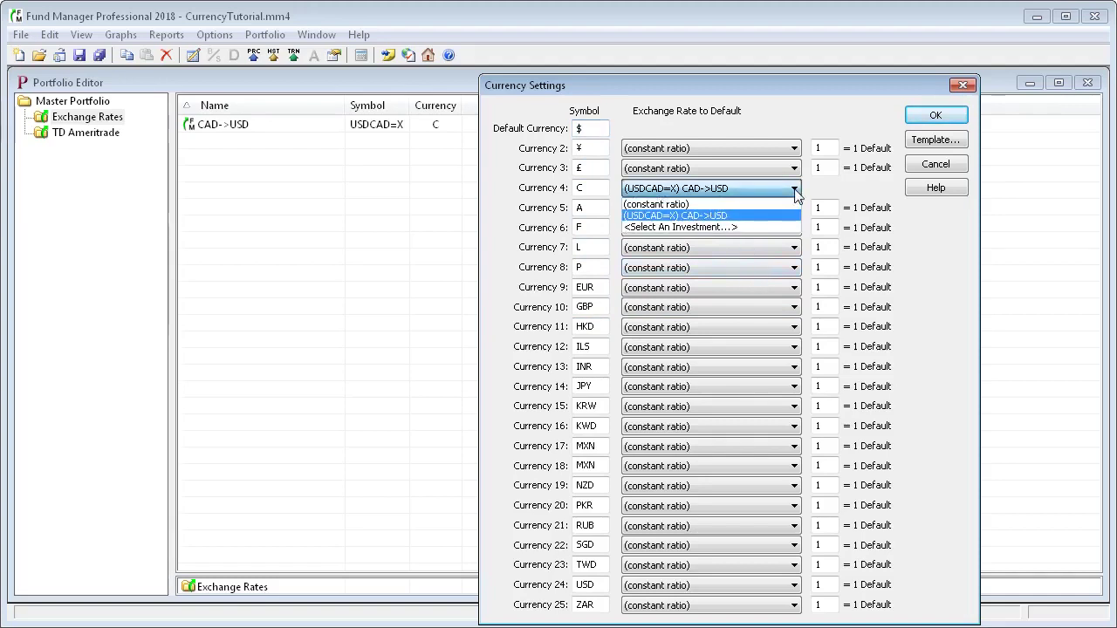
left_click(743, 216)
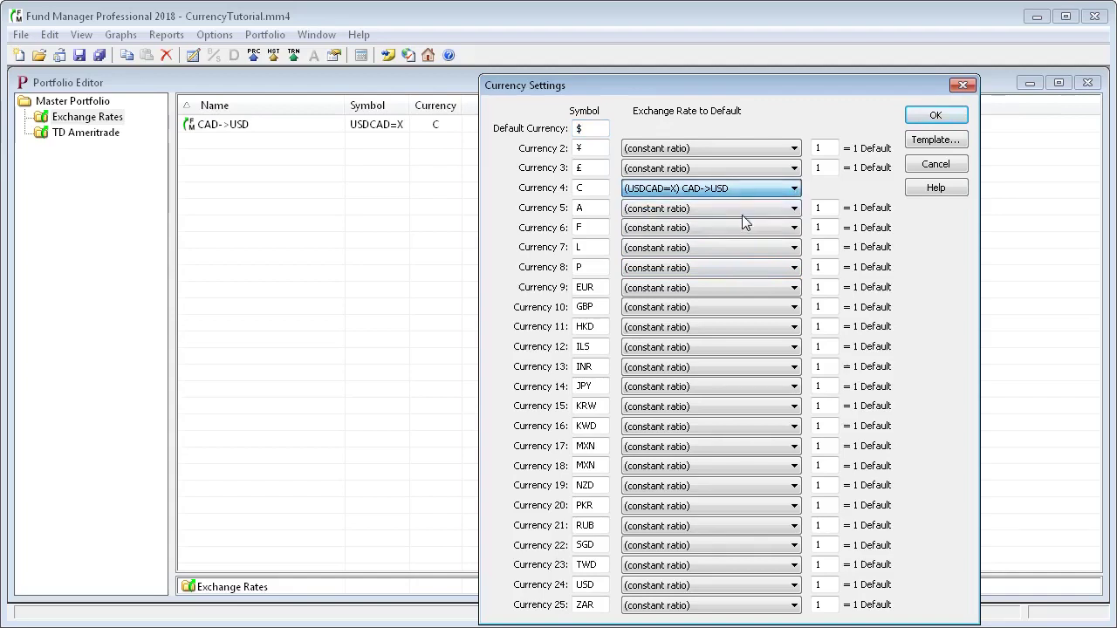
double_click(581, 189)
double_click(588, 129)
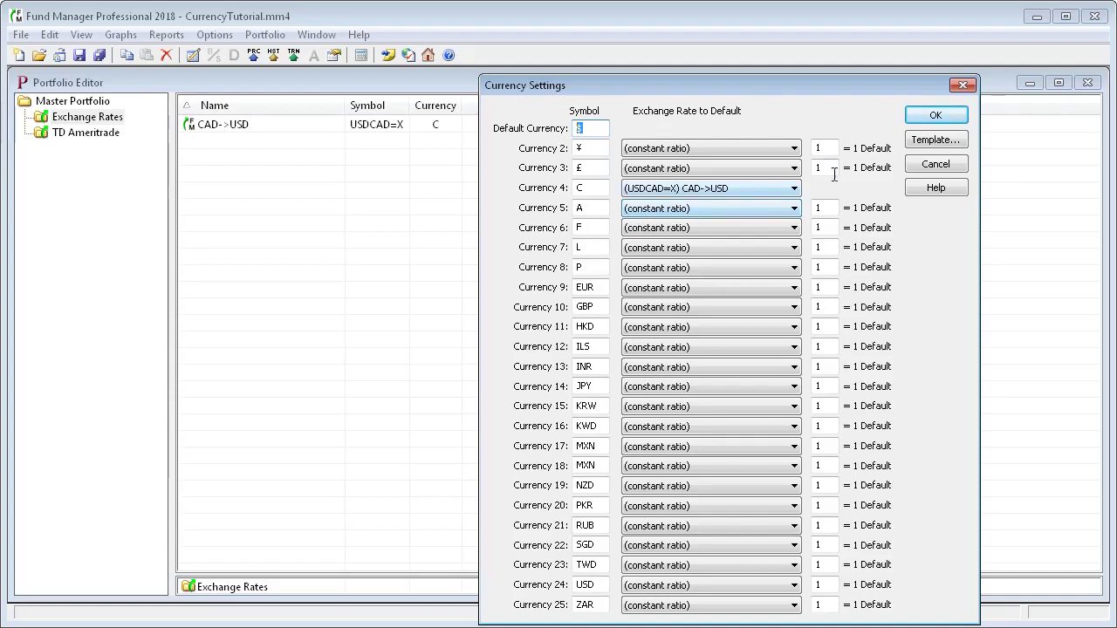
left_click(936, 164)
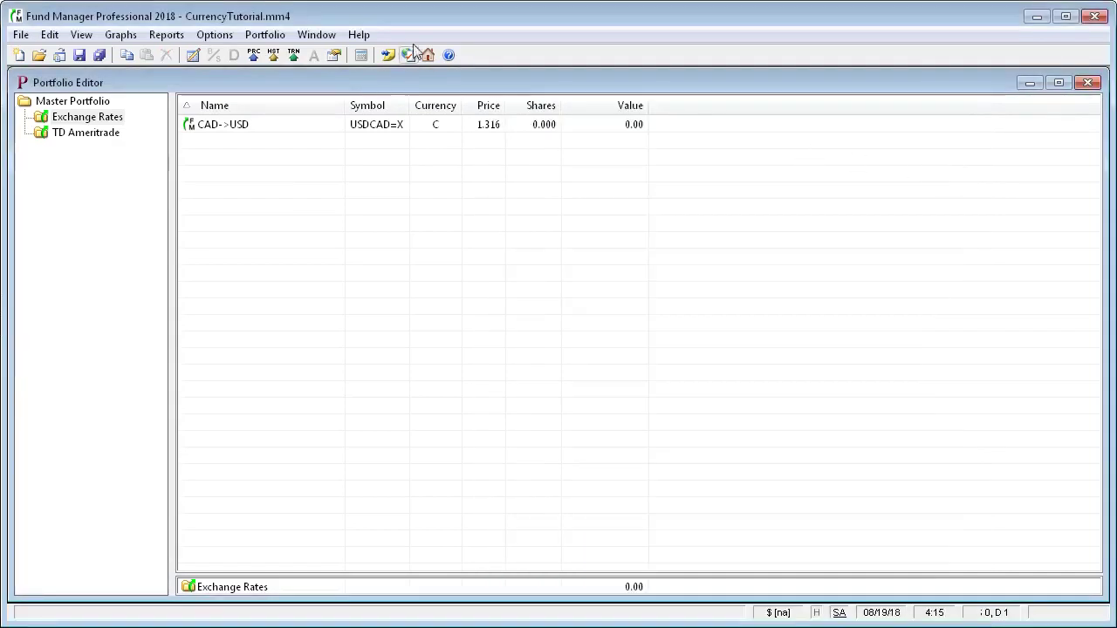
Bring up the open Portfolio Value report for TD Ameritrade and examine the Canada Goose Holdings and Intel values.
left_click(326, 36)
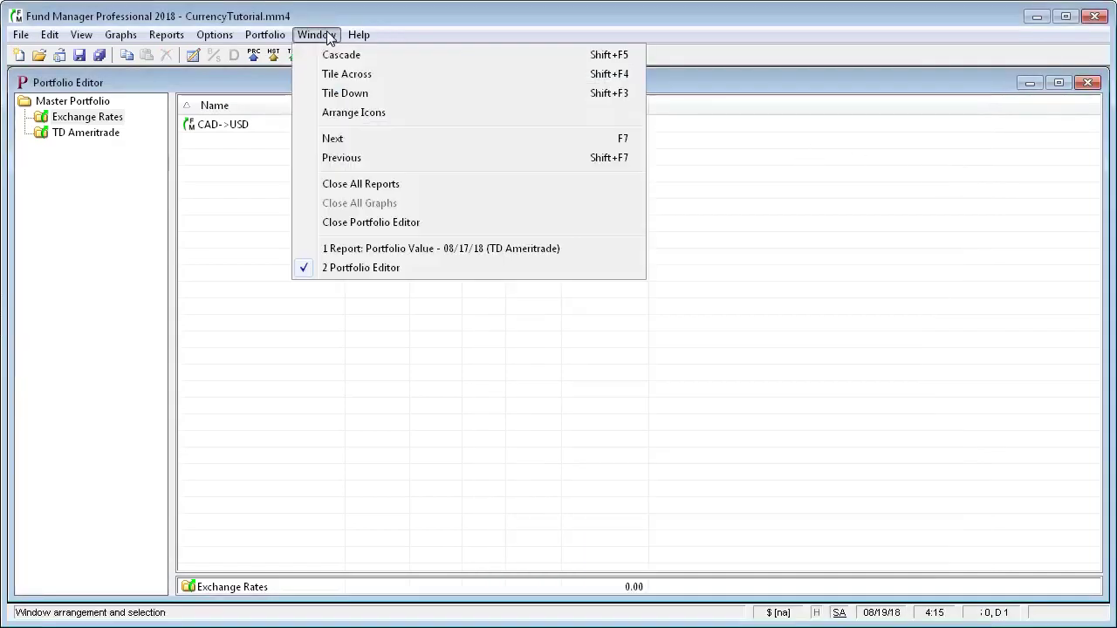
left_click(373, 249)
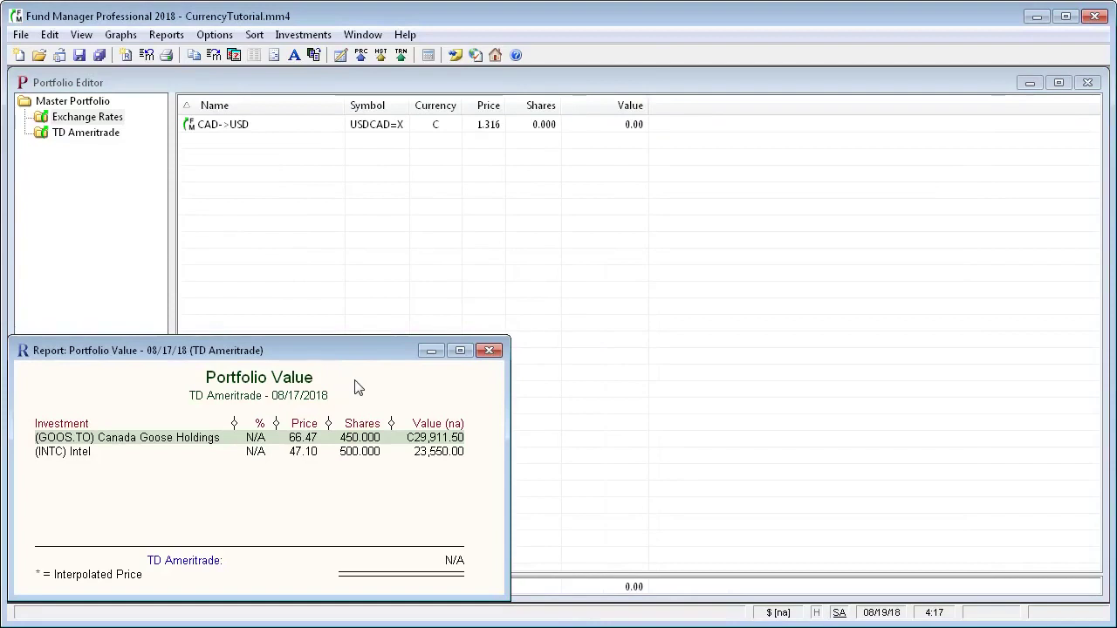
left_click(402, 437)
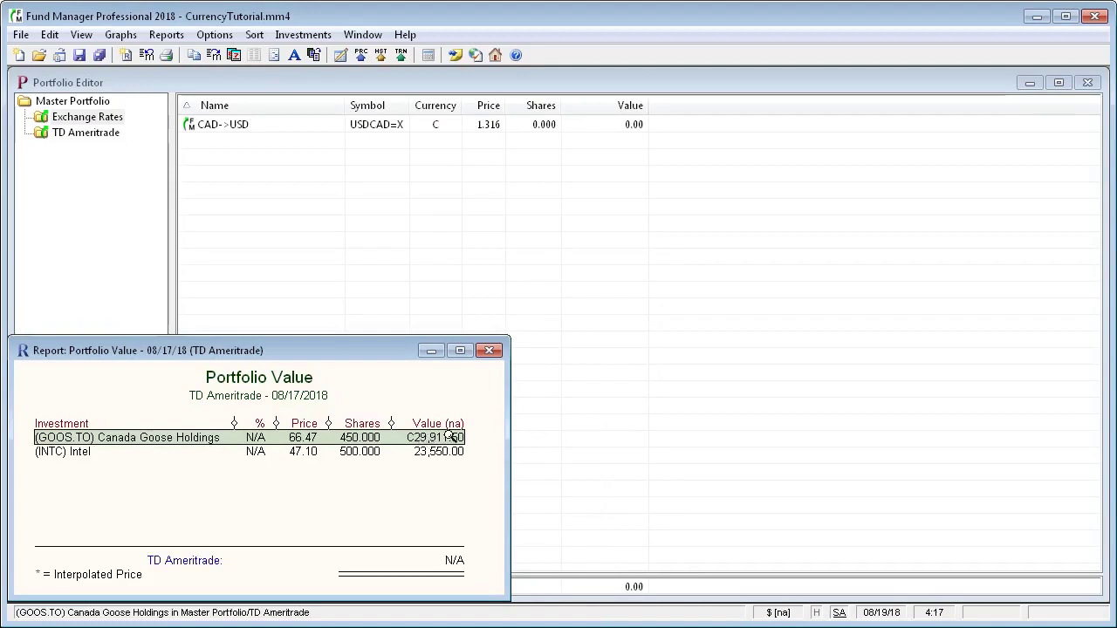
left_click(447, 451)
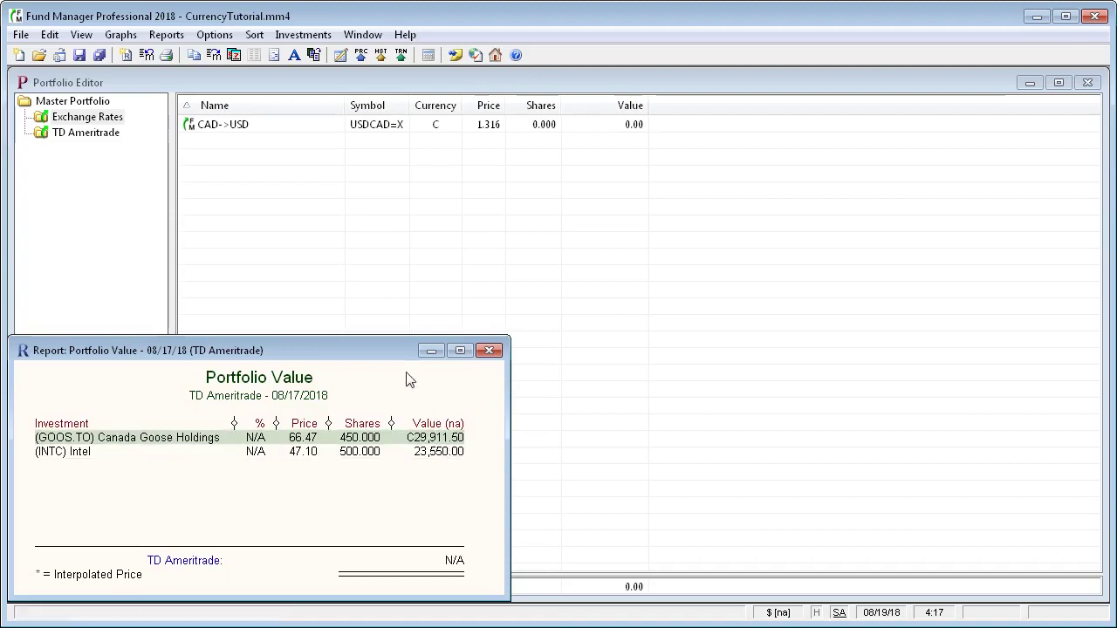
Compare the Portfolio Value report with Exchange Rate Adjusted viewing turned on and turned back off.
left_click(84, 37)
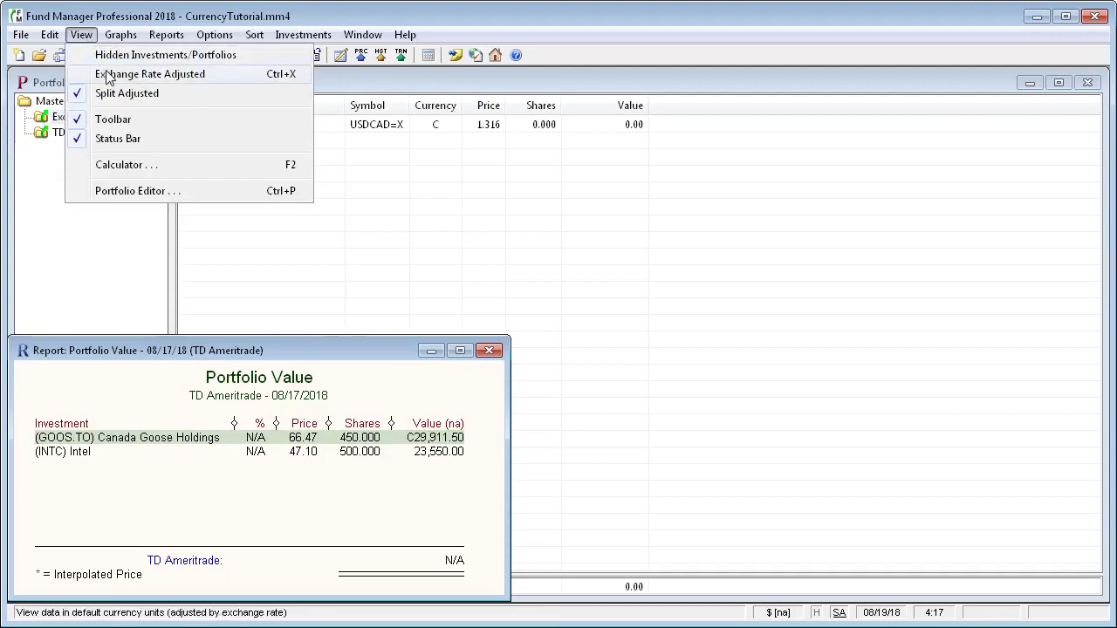
left_click(178, 76)
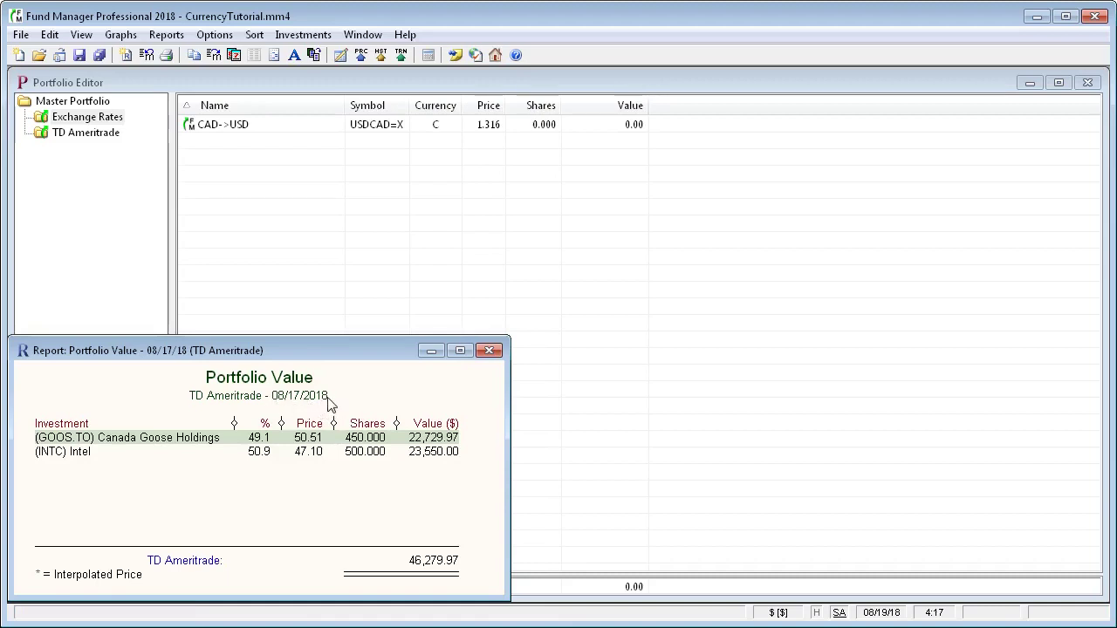
left_click(81, 35)
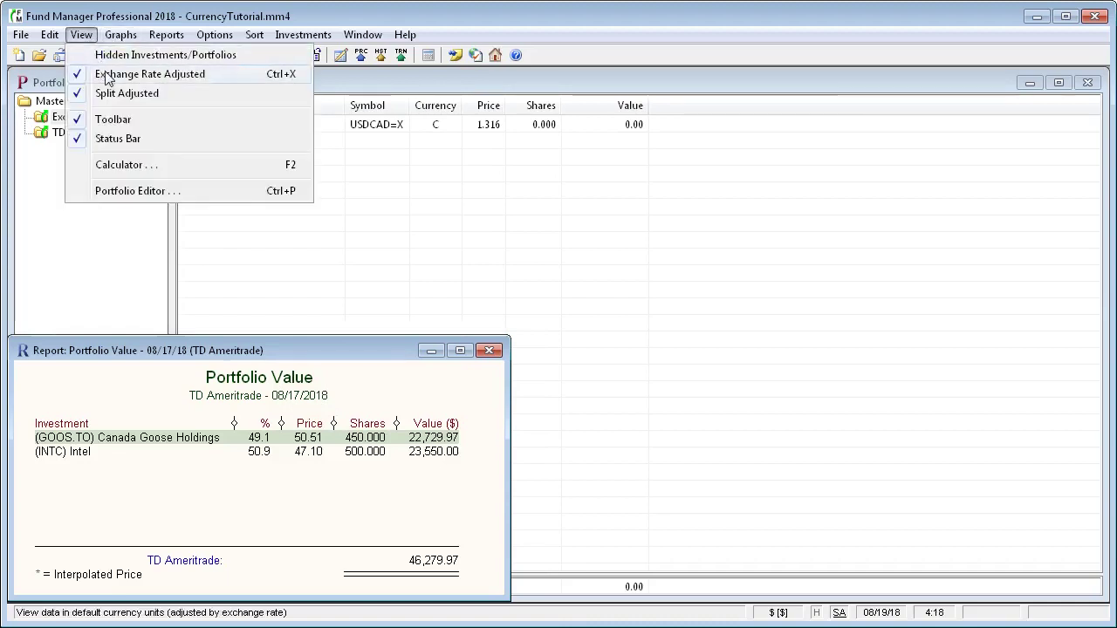
left_click(100, 74)
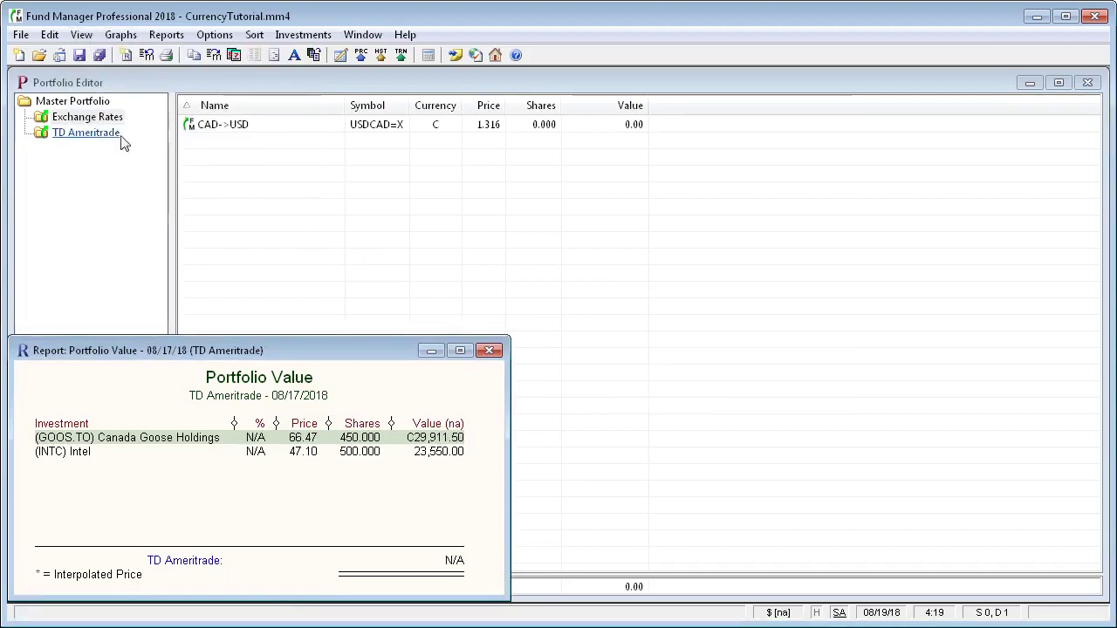
View the price history of the CAD->USD investment in its data register, and close the register.
left_click(94, 120)
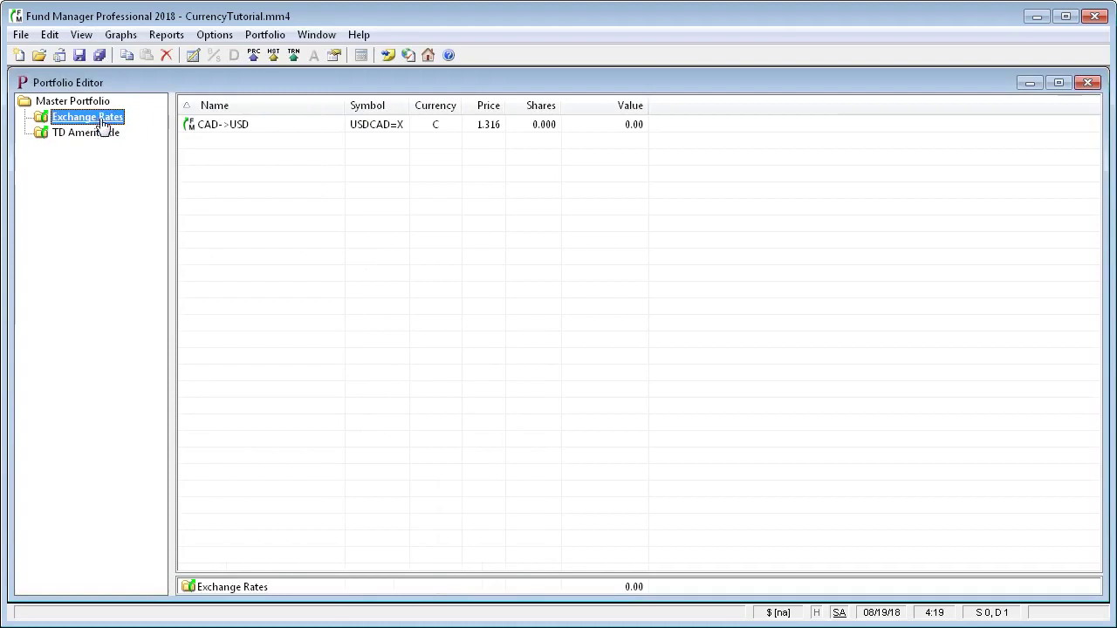
double_click(212, 128)
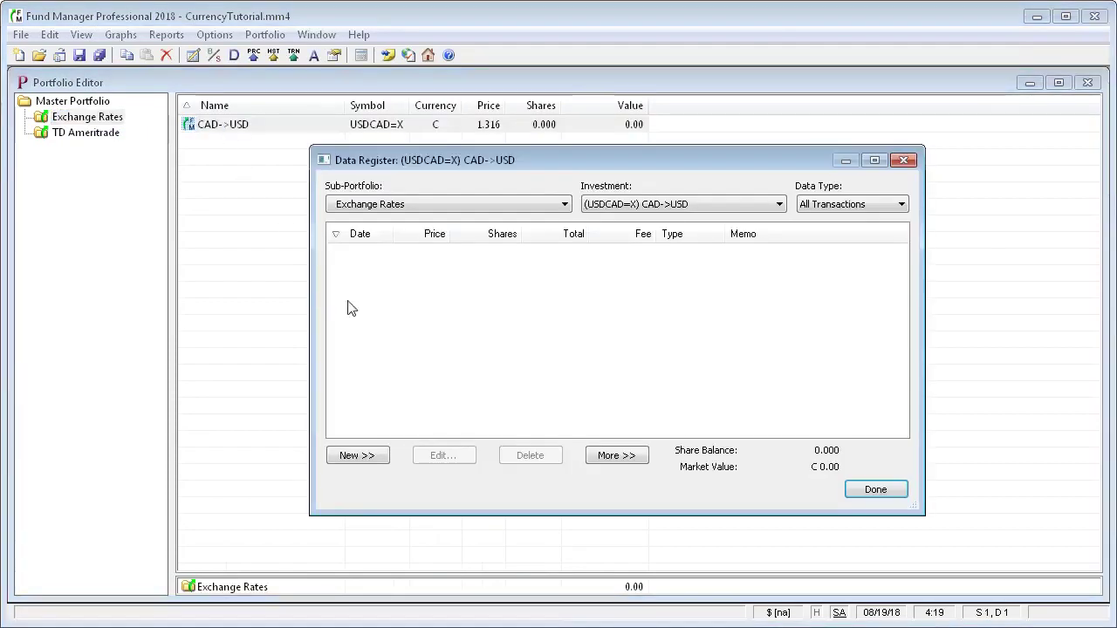
left_click(860, 210)
left_click(877, 221)
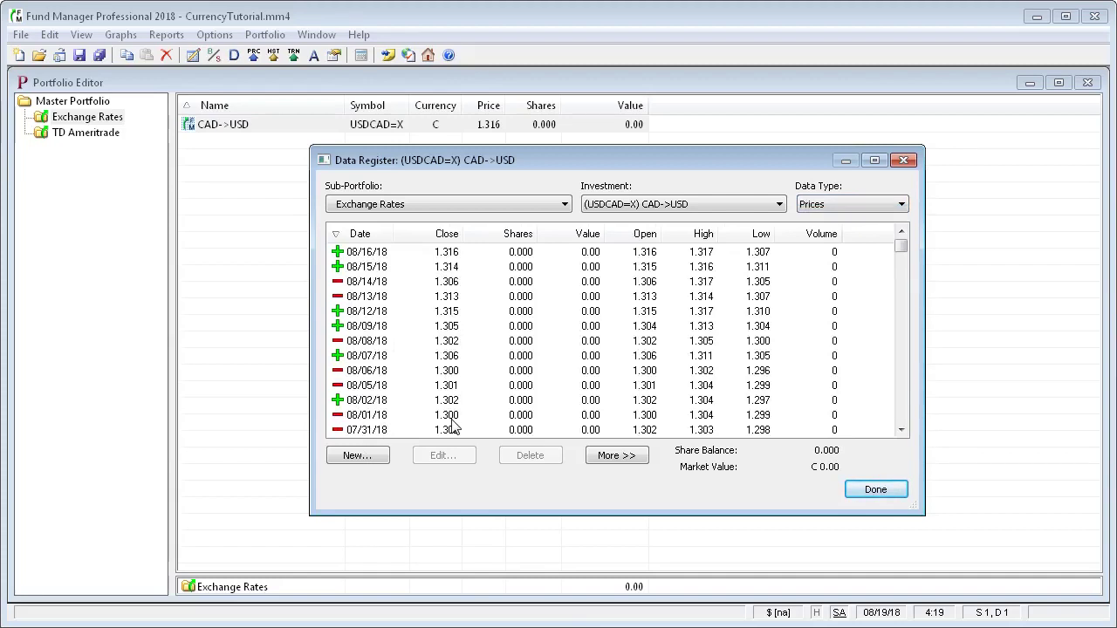
left_click(875, 491)
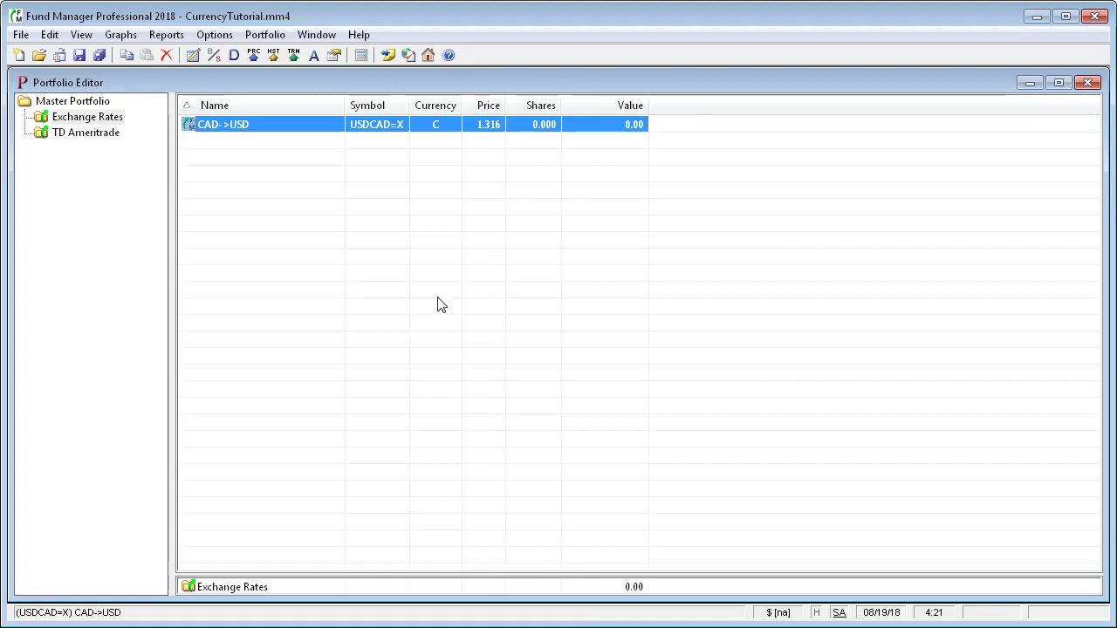
Compare the TD Ameritrade and Exchange Rates sub-portfolios, ending on TD Ameritrade.
left_click(96, 138)
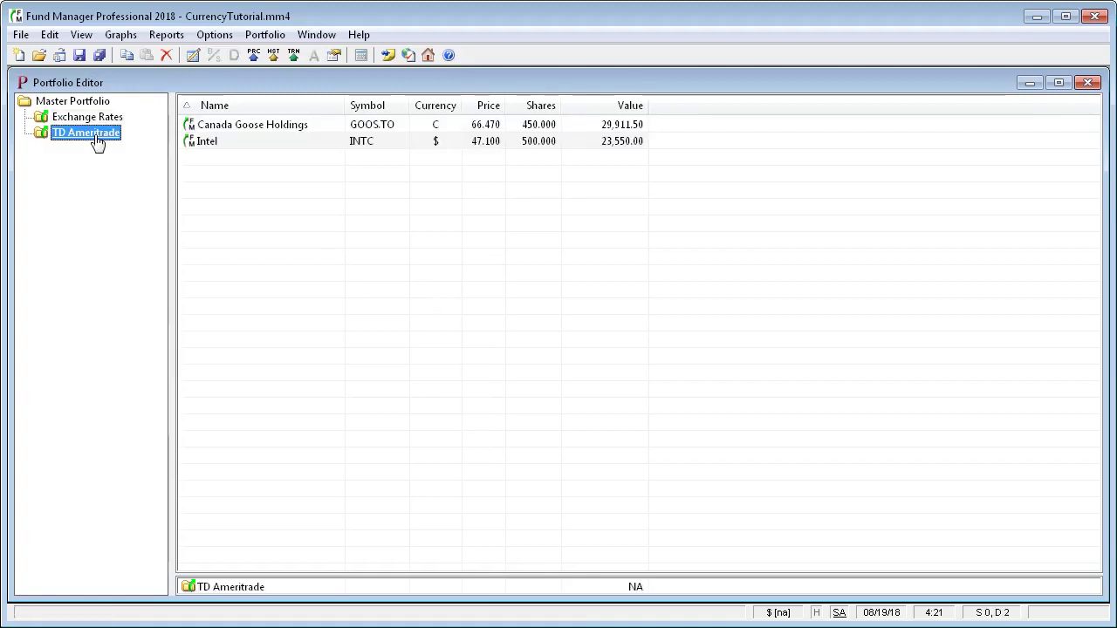
left_click(94, 118)
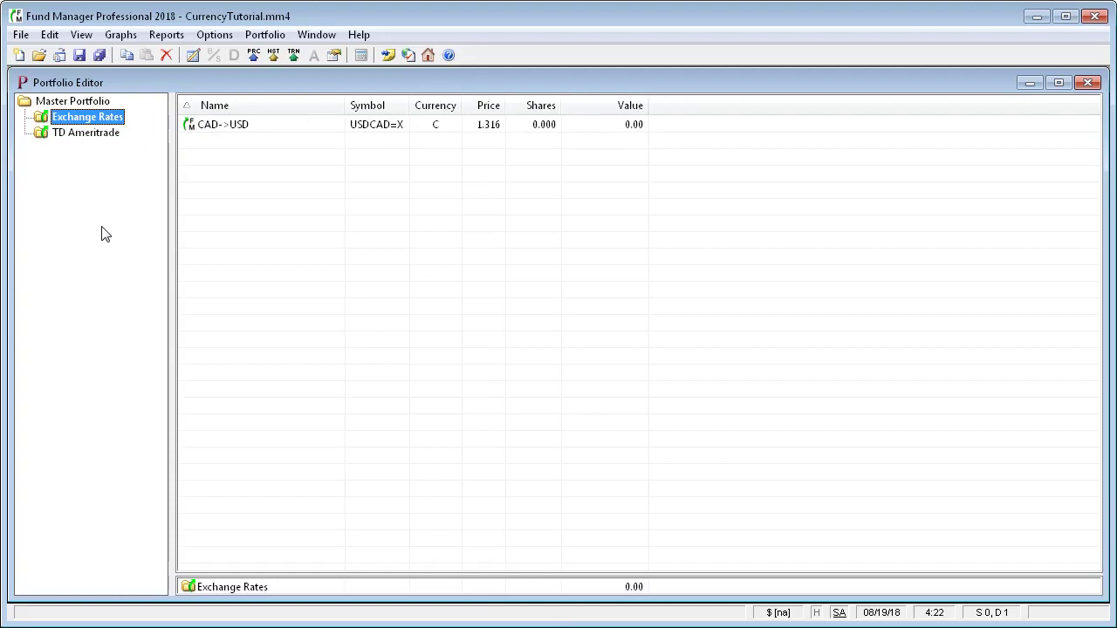
left_click(97, 135)
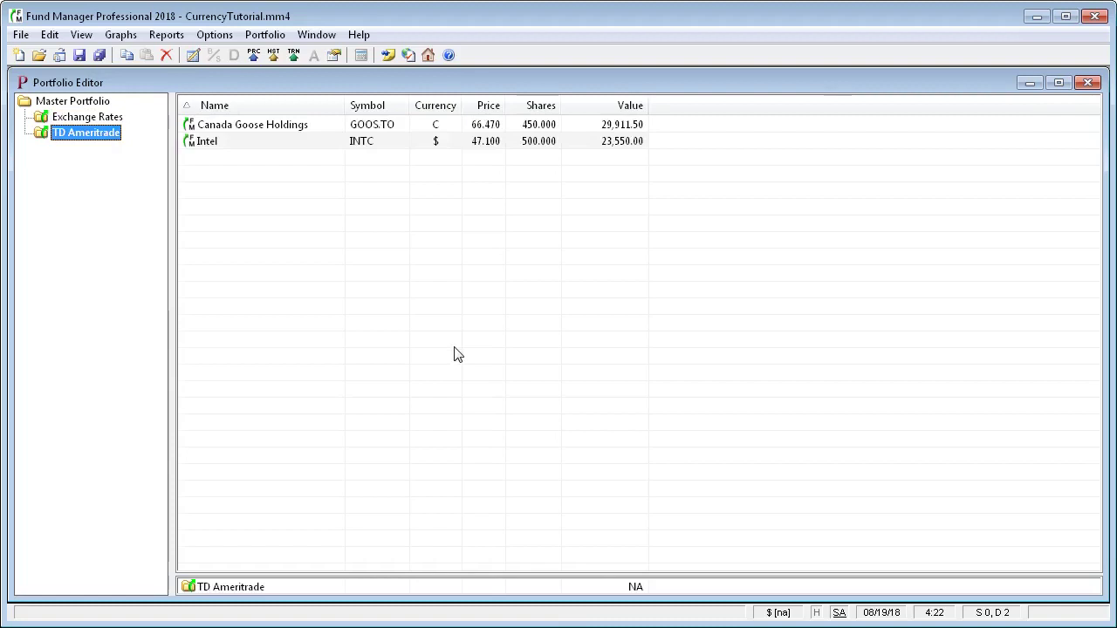
Inspect the exchange rate option in a new buy or sell transaction for Canada Goose Holdings, and cancel the transaction.
left_click(302, 131)
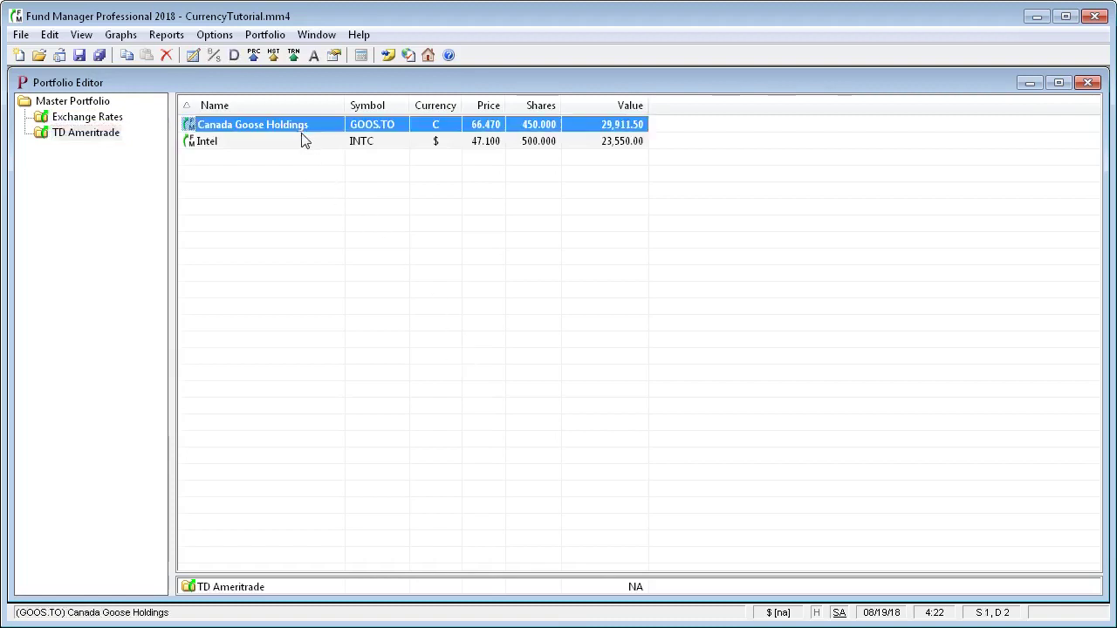
left_click(215, 55)
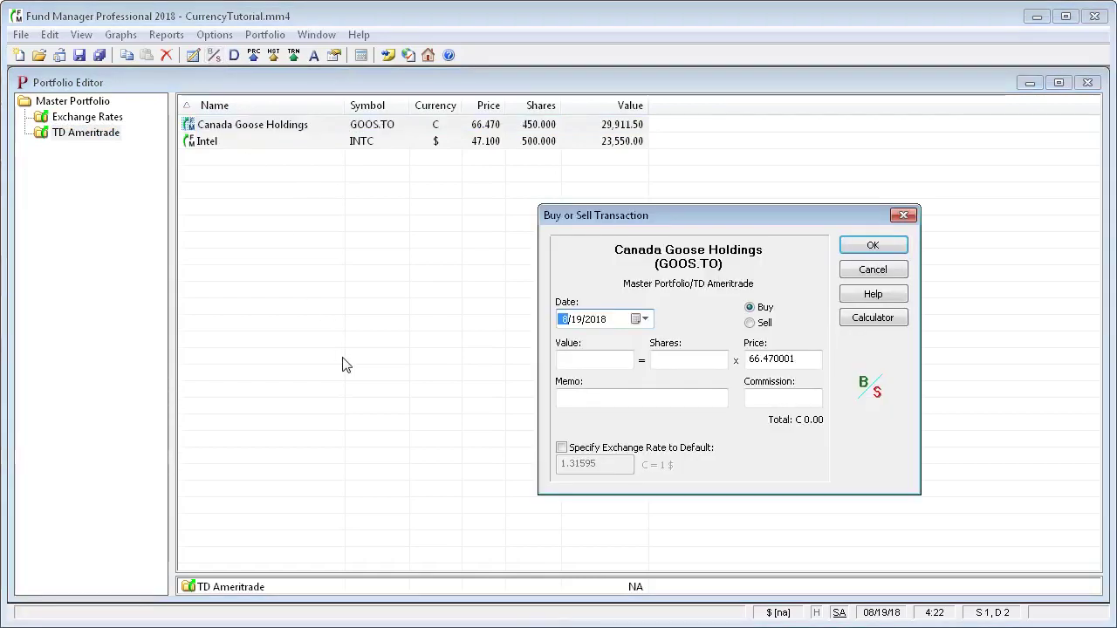
left_click_drag(711, 218, 436, 201)
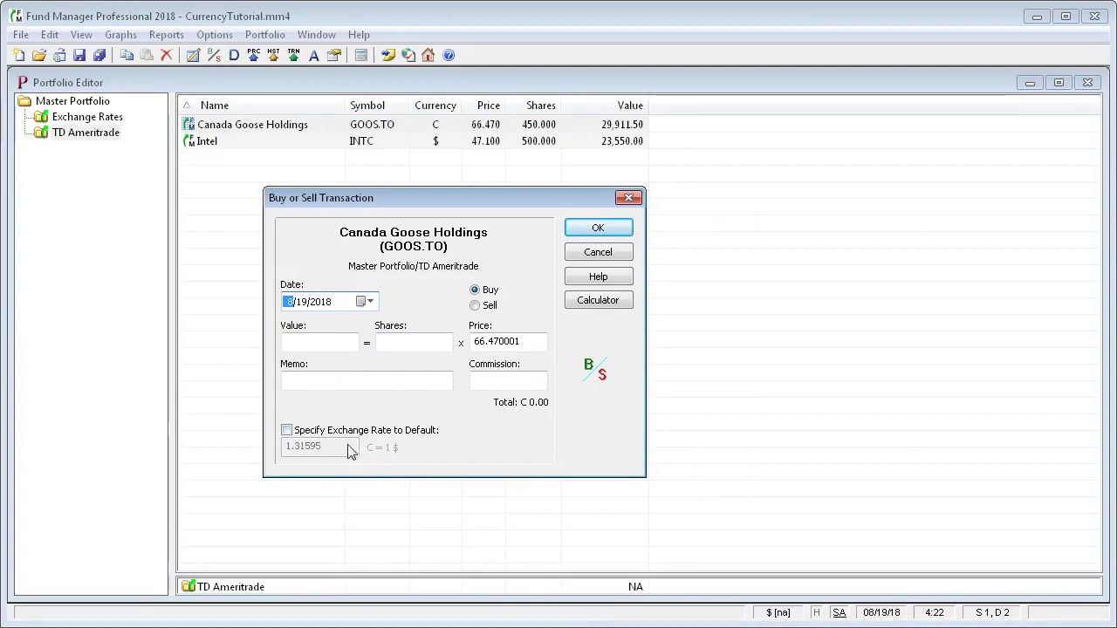
left_click(598, 251)
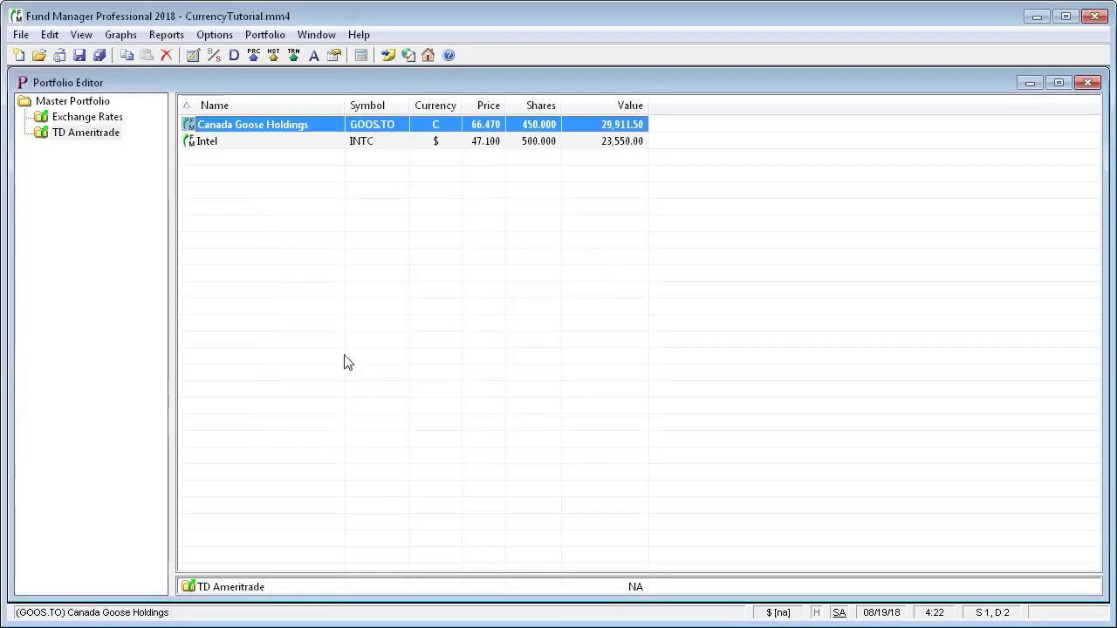
Review the currency symbols and their exchange rates to the default in the Currency Settings, and close without saving.
left_click(220, 36)
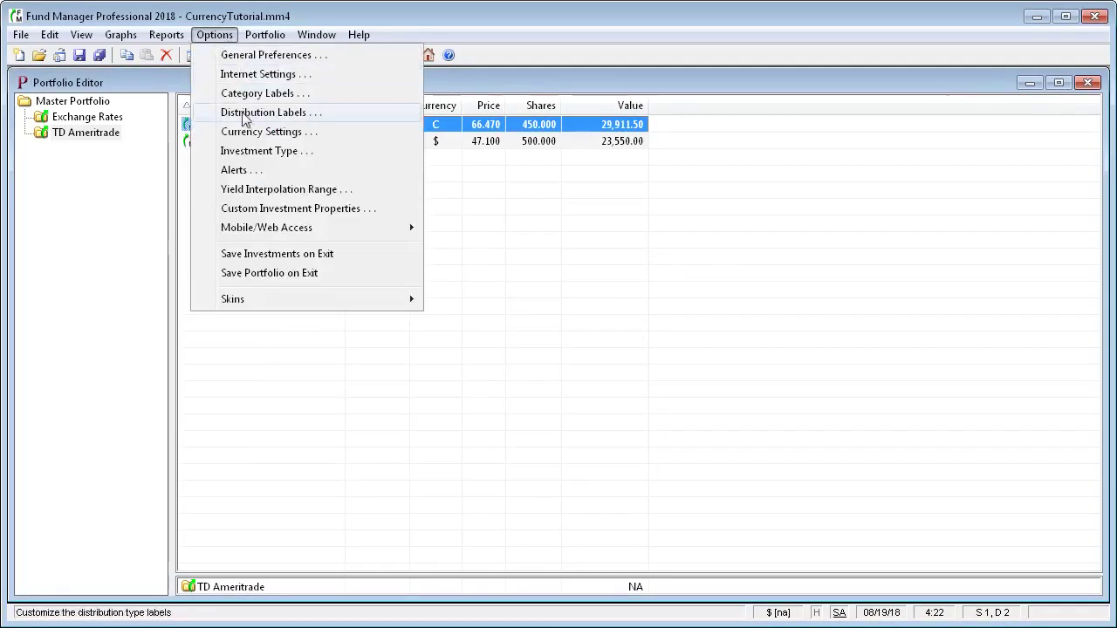
left_click(261, 131)
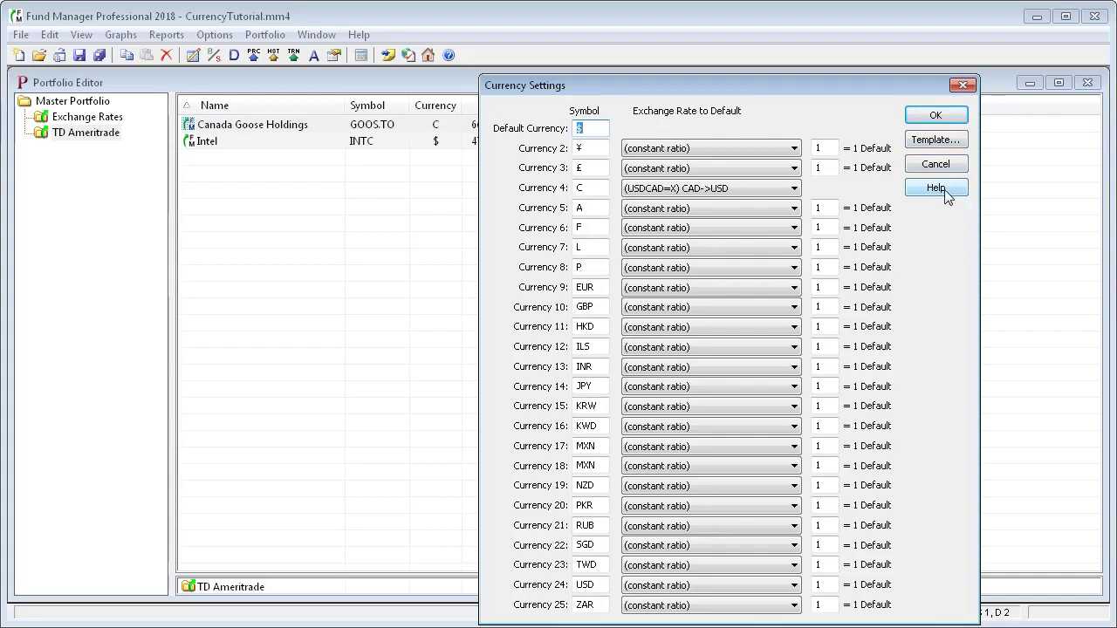
left_click(942, 168)
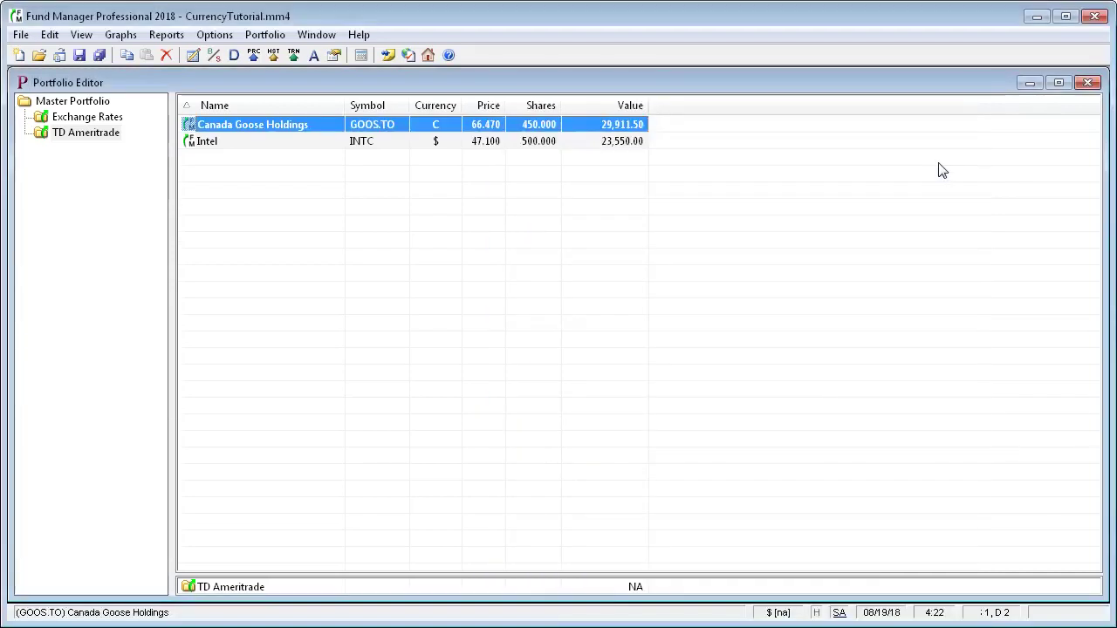